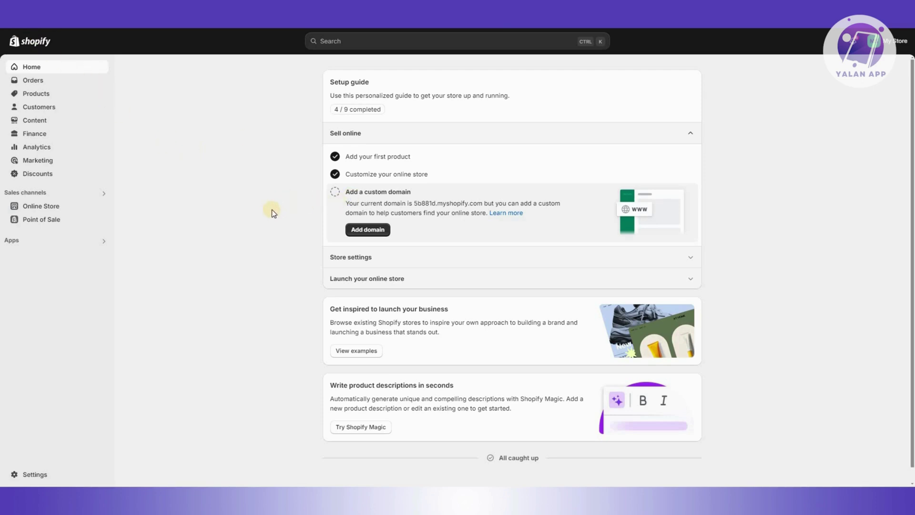
From the Discounts page, start a new discount to reach the discount-type chooser
left_click(53, 178)
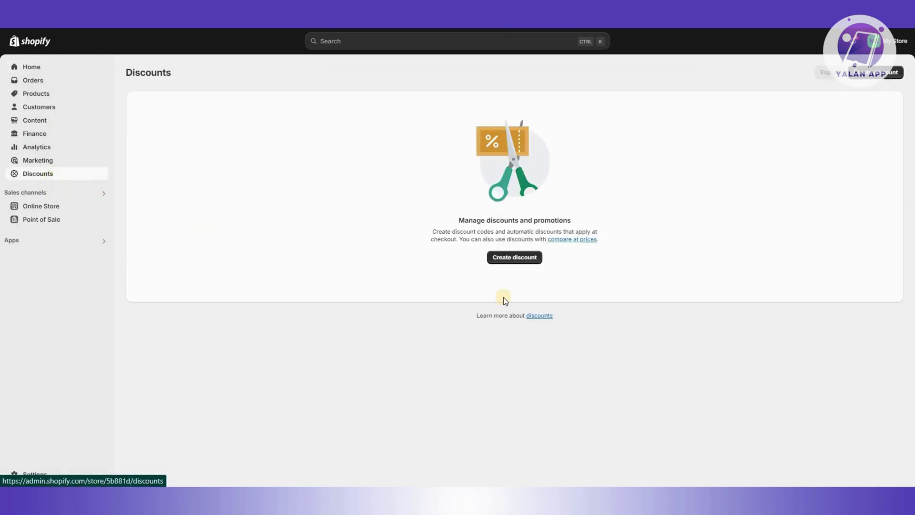
left_click(526, 259)
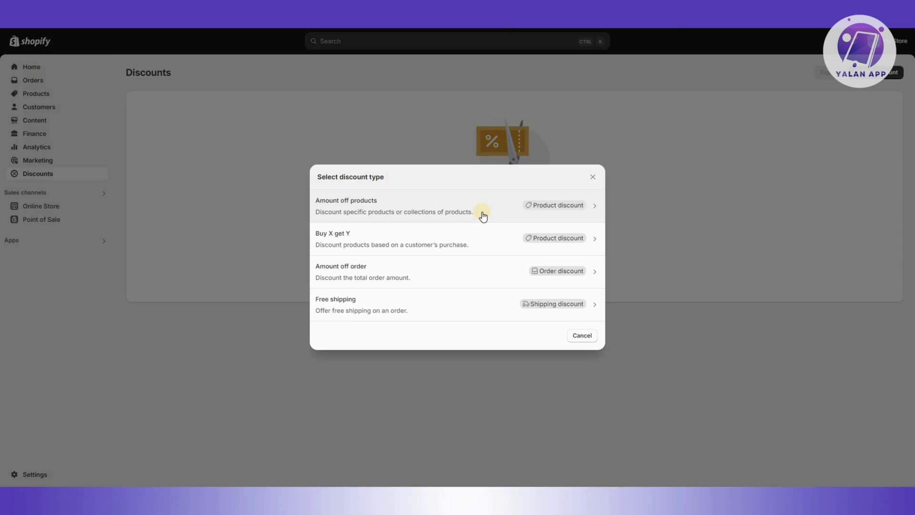
Choose Amount off order and enter the discount code RENZI30OFF
left_click(453, 282)
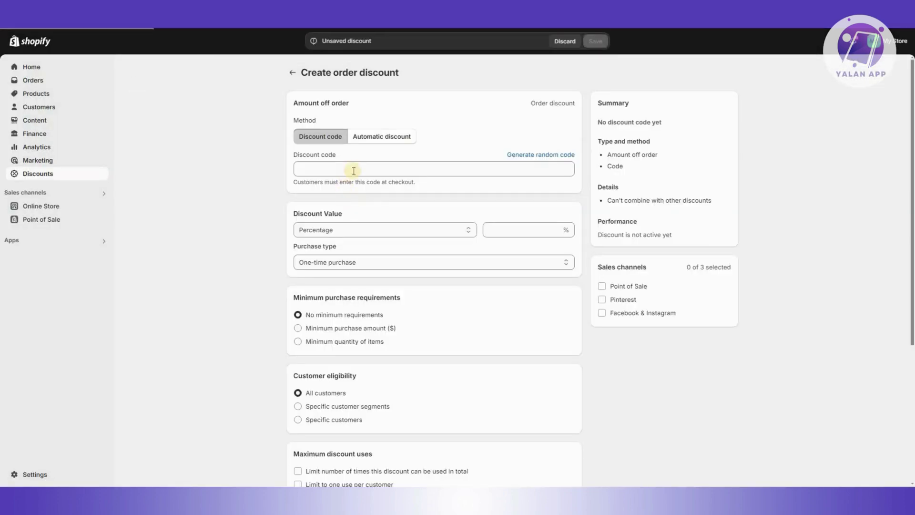
left_click(354, 170)
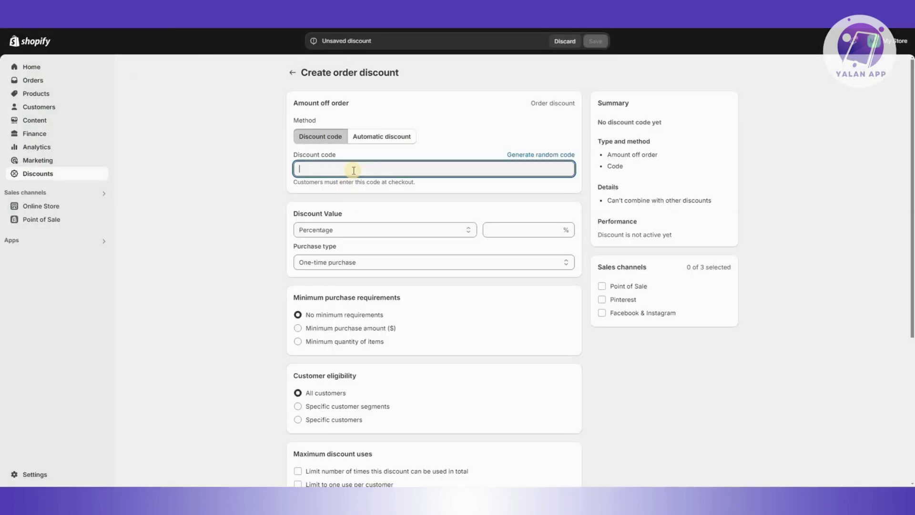
type("RENZI")
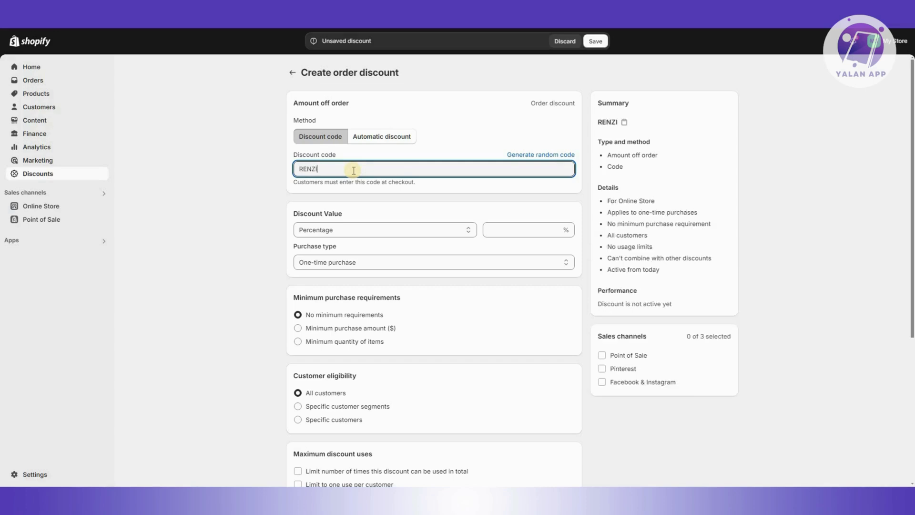
type("30OFF")
Set a 30% Percentage value off the entire order, keeping one-time purchase
left_click(522, 230)
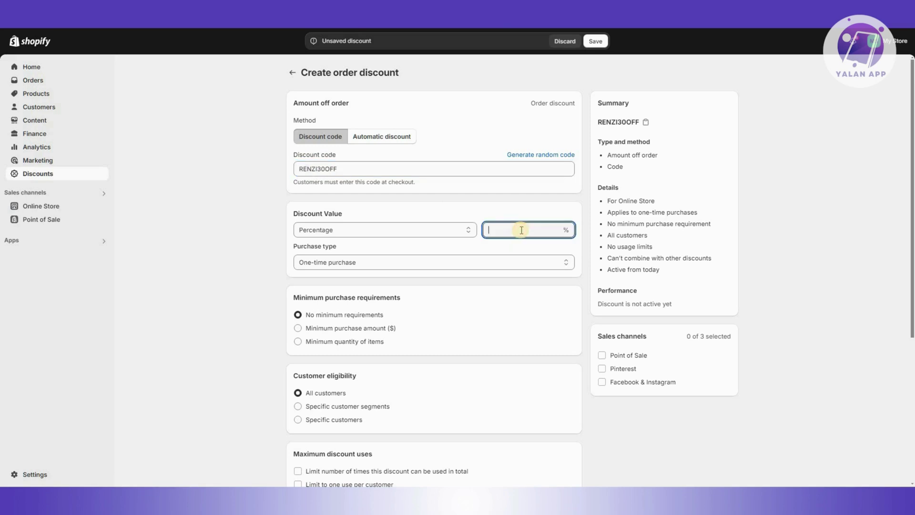
type("30")
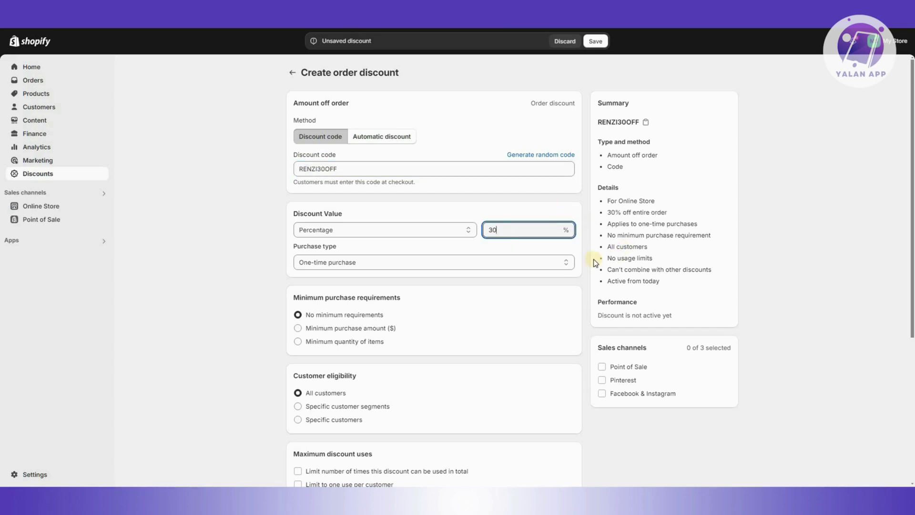
left_click(357, 229)
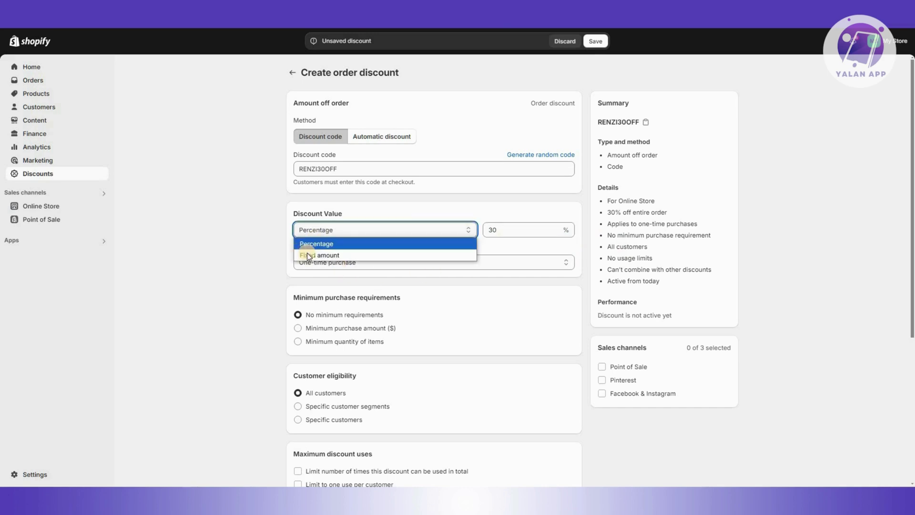
left_click(232, 238)
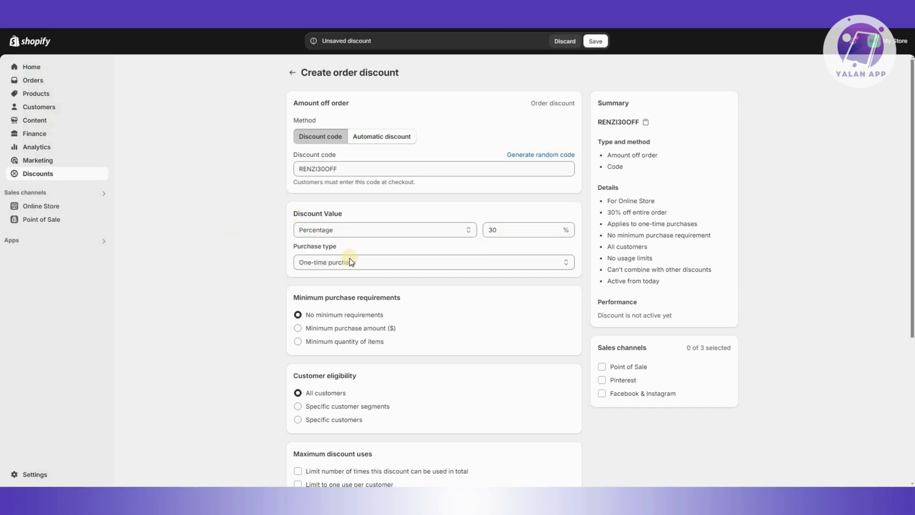
left_click(360, 261)
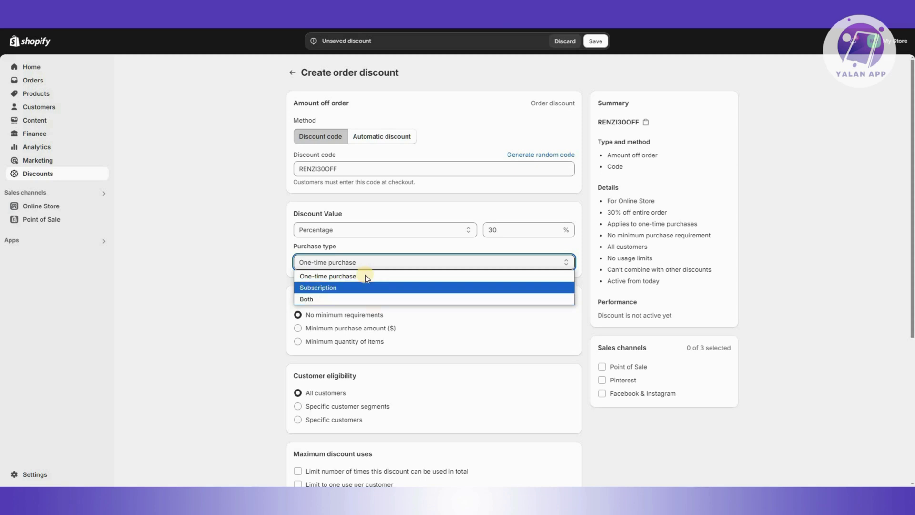
left_click(251, 250)
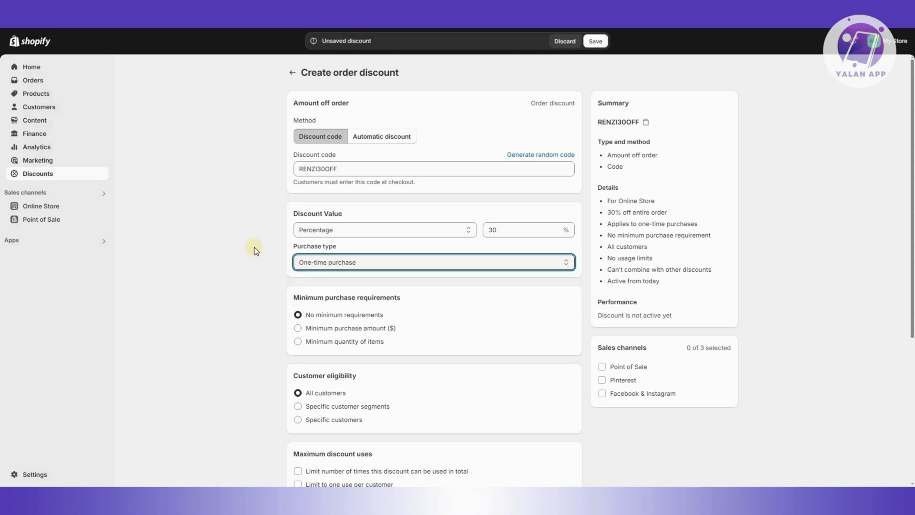
scroll(248, 247, "down", 2)
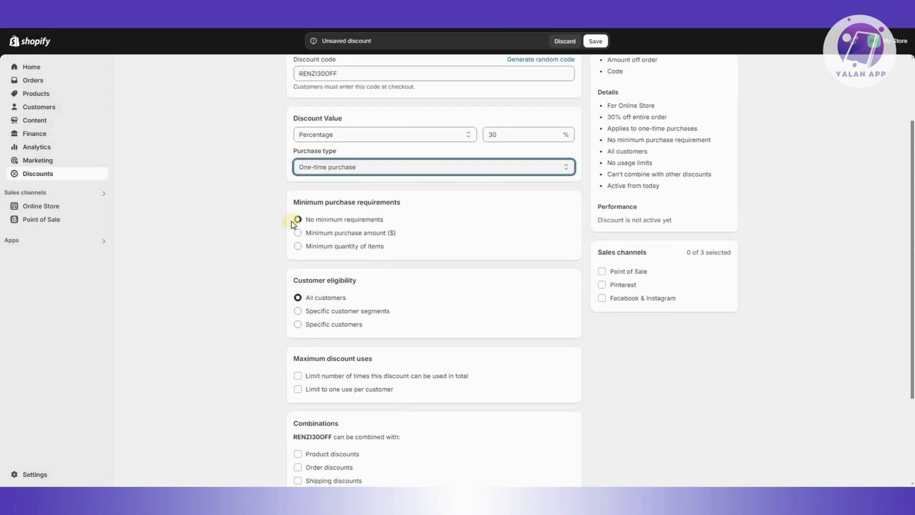
triple_click(436, 202)
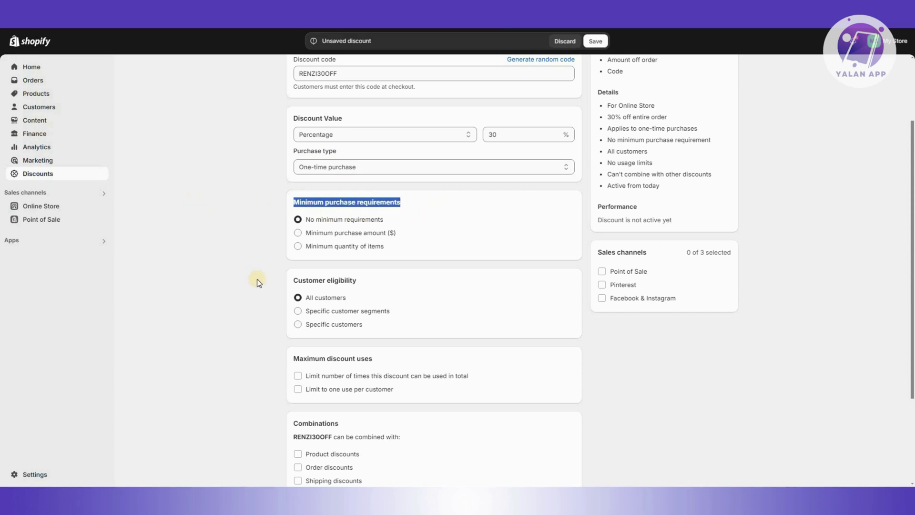
scroll(224, 287, "up", 2)
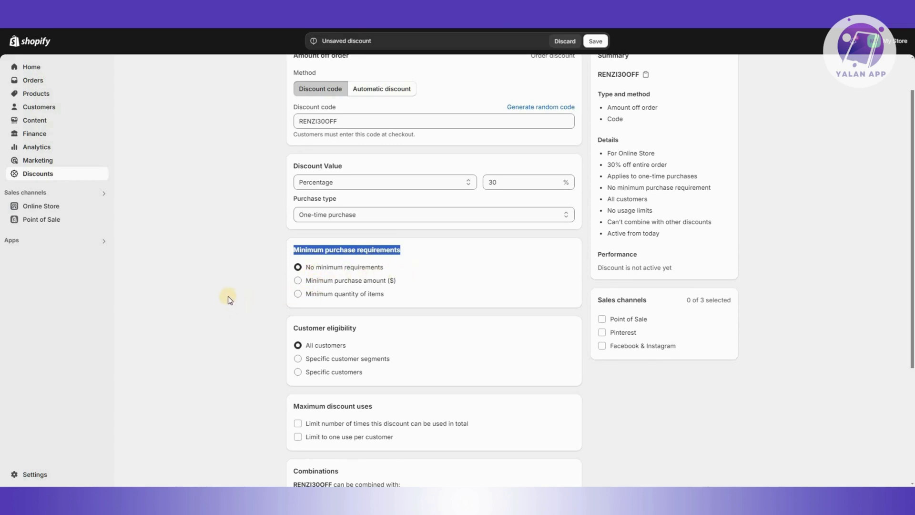
scroll(232, 295, "down", 3)
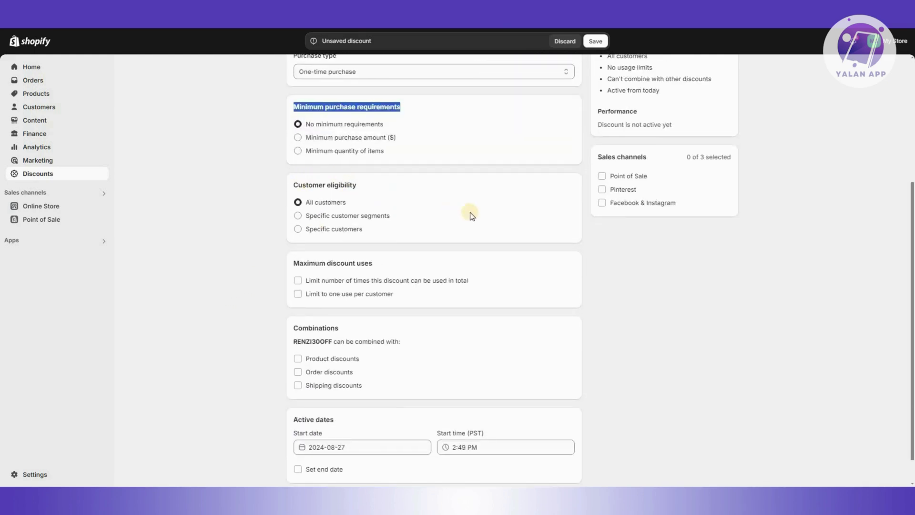
left_click(297, 215)
left_click(298, 230)
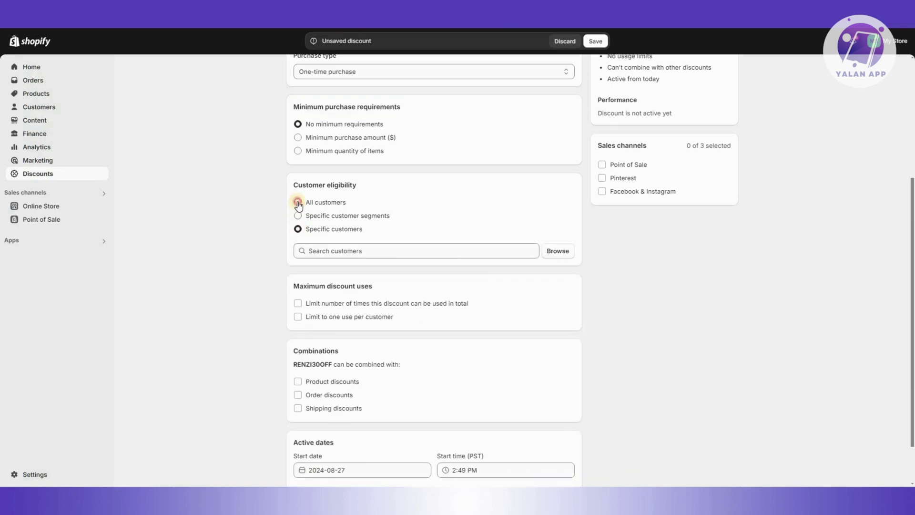
key("Up")
key("Up")
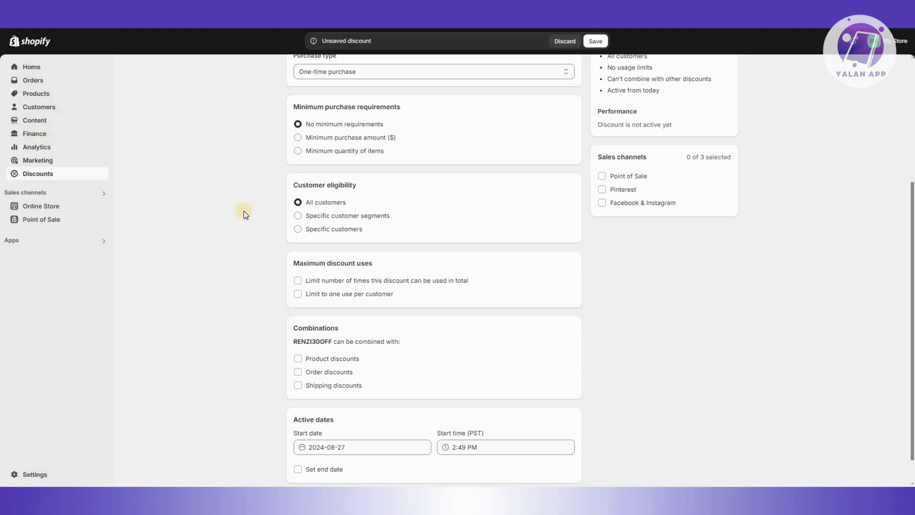
Enable Limit to one use per customer under Maximum discount uses
scroll(244, 211, "down", 1)
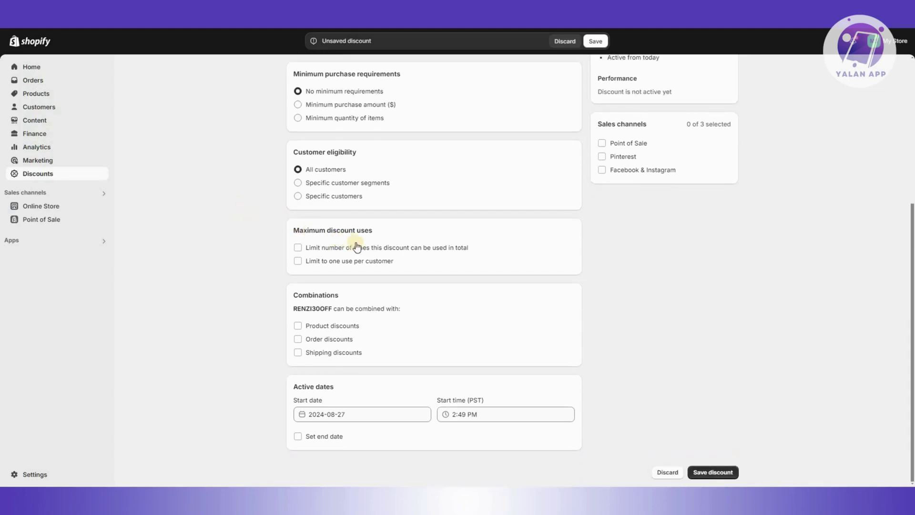
left_click(298, 261)
Keep today's start date and set the end date to 2024-08-29
left_click(345, 414)
left_click(306, 413)
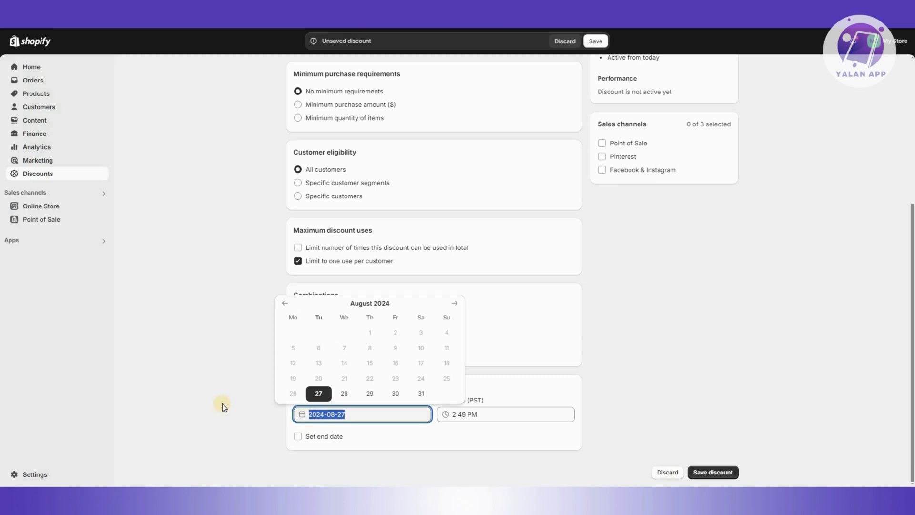
left_click(318, 411)
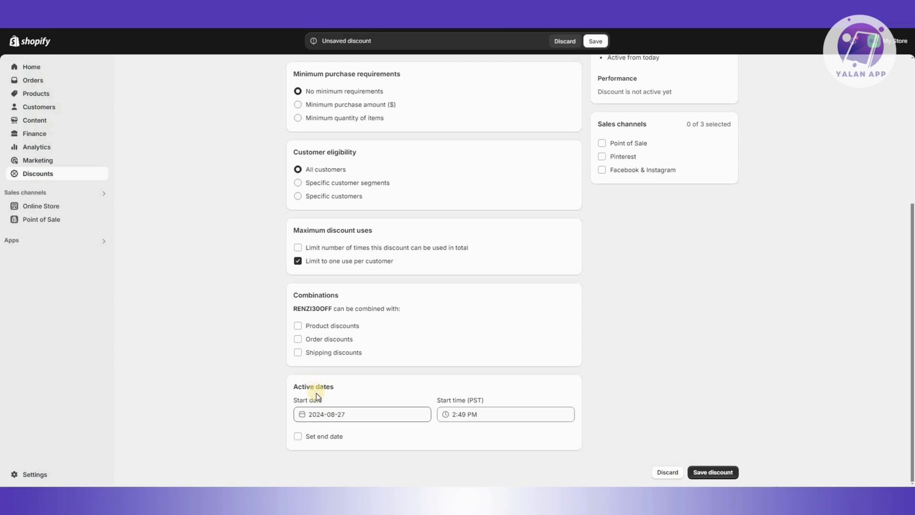
left_click(298, 436)
scroll(347, 431, "down", 1)
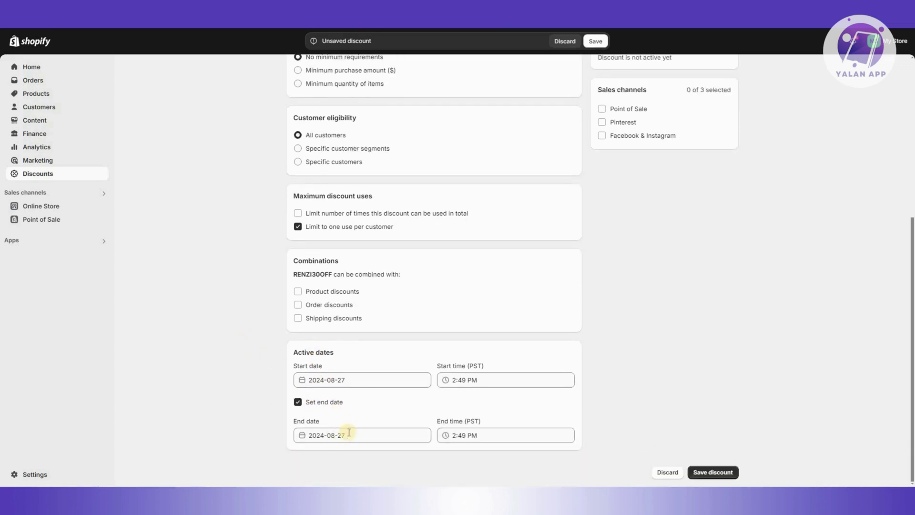
left_click(359, 431)
key("BackSpace")
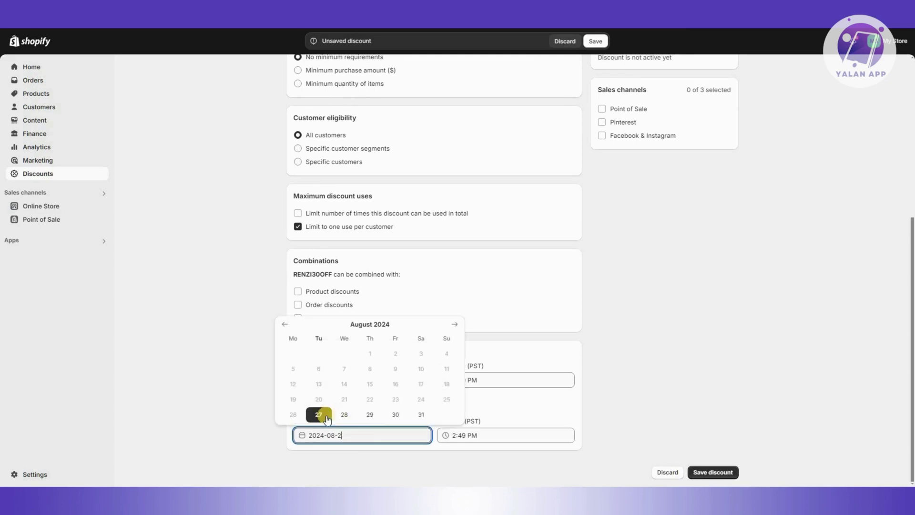
type("9")
left_click(231, 361)
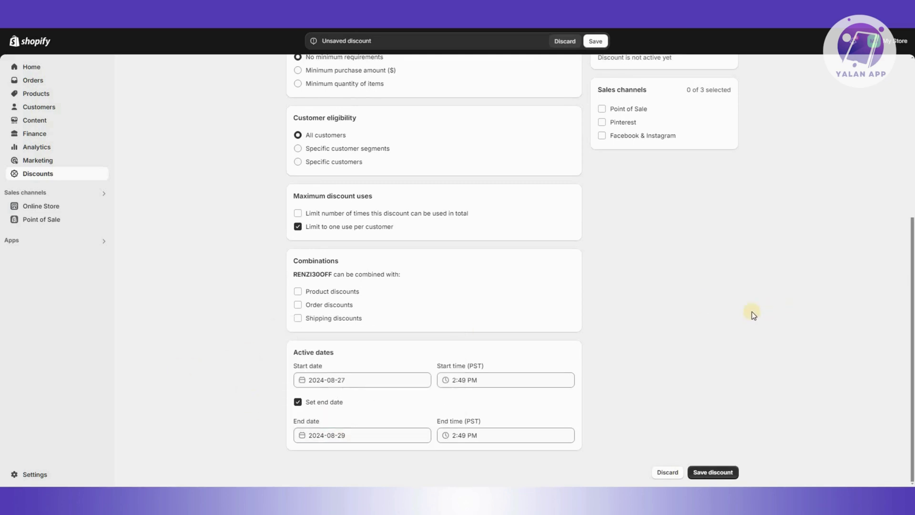
Highlight the discount code and details in the Summary to review them
scroll(702, 339, "up", 5)
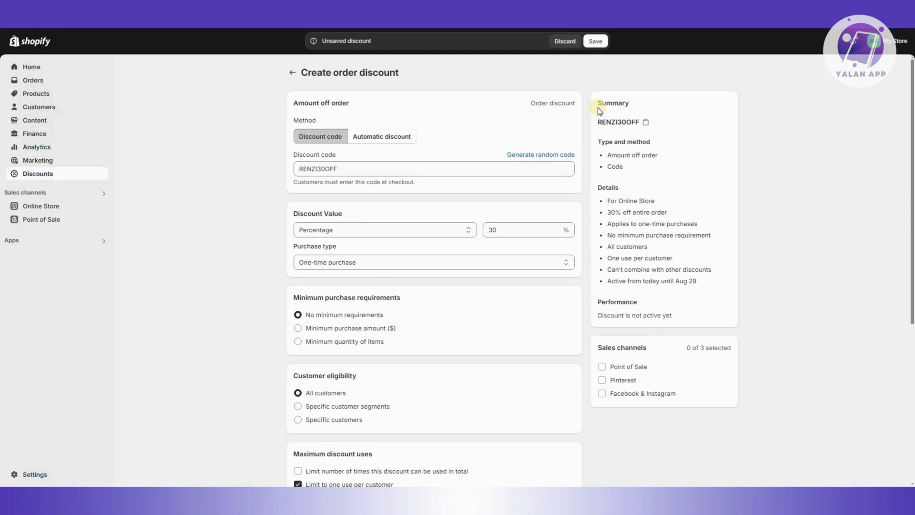
left_click_drag(601, 102, 643, 164)
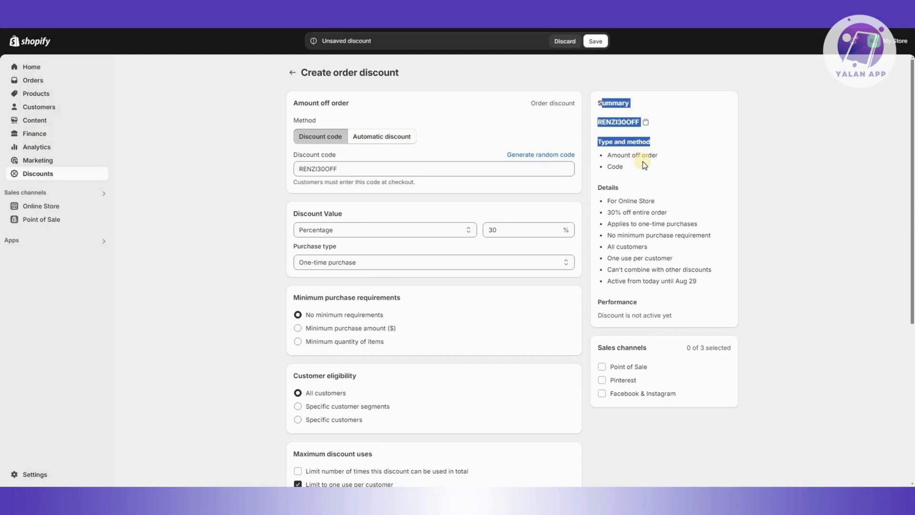
left_click_drag(602, 188, 695, 269)
Tick Point of Sale in the Sales channels card, noting the discount isn't active yet
left_click_drag(614, 301, 611, 347)
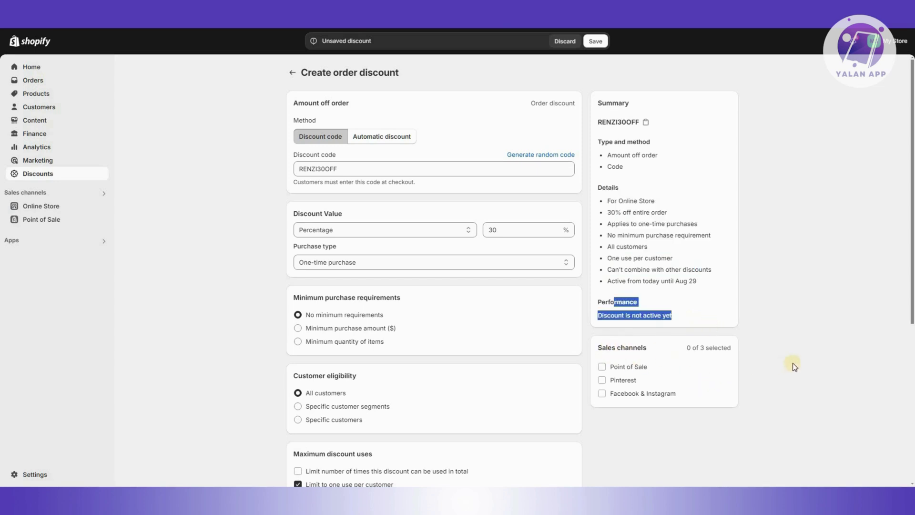
scroll(782, 360, "down", 1)
scroll(733, 339, "down", 3)
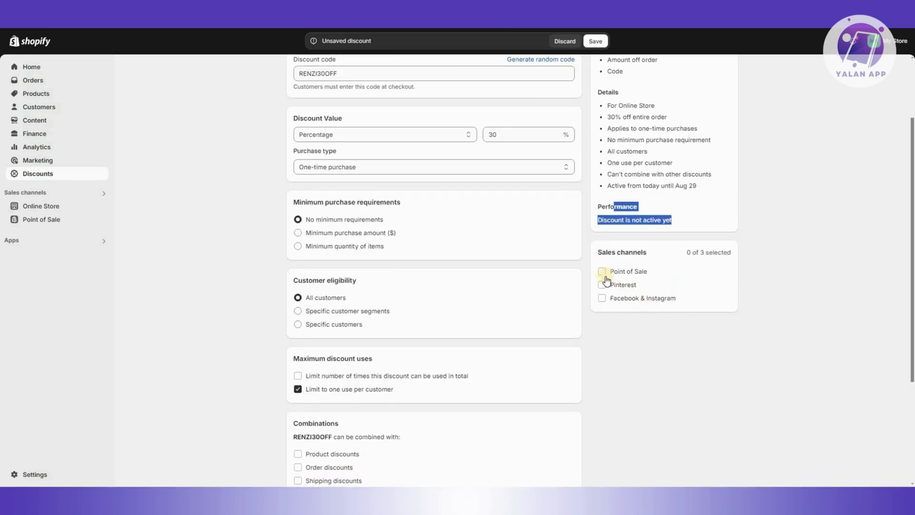
key("space")
scroll(784, 300, "up", 2)
scroll(782, 307, "down", 5)
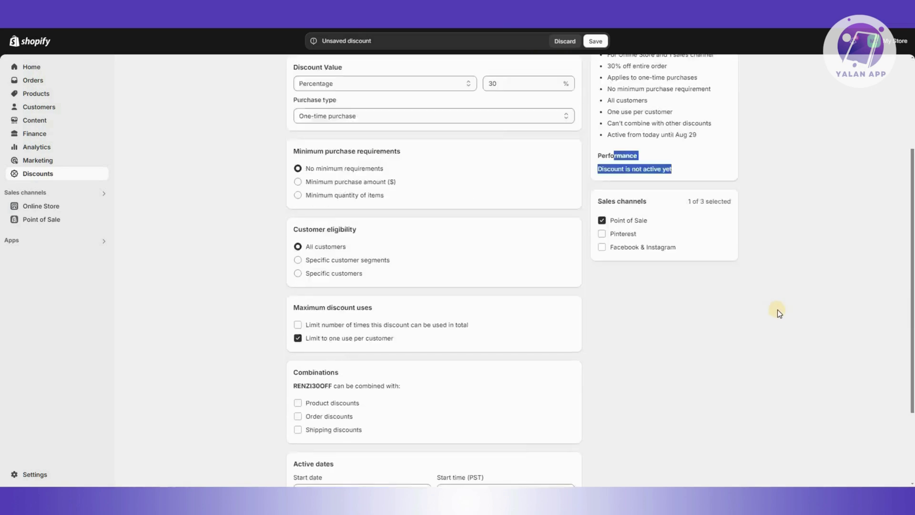
scroll(786, 313, "up", 5)
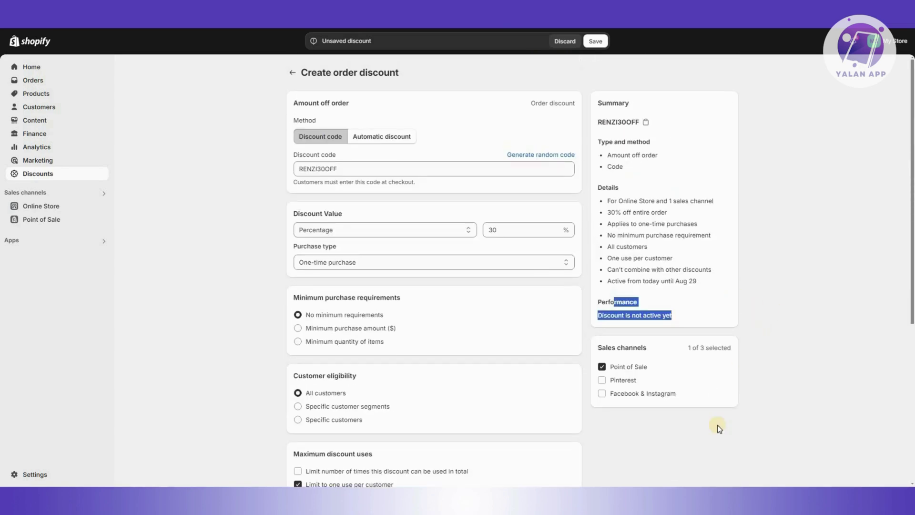
scroll(718, 429, "down", 5)
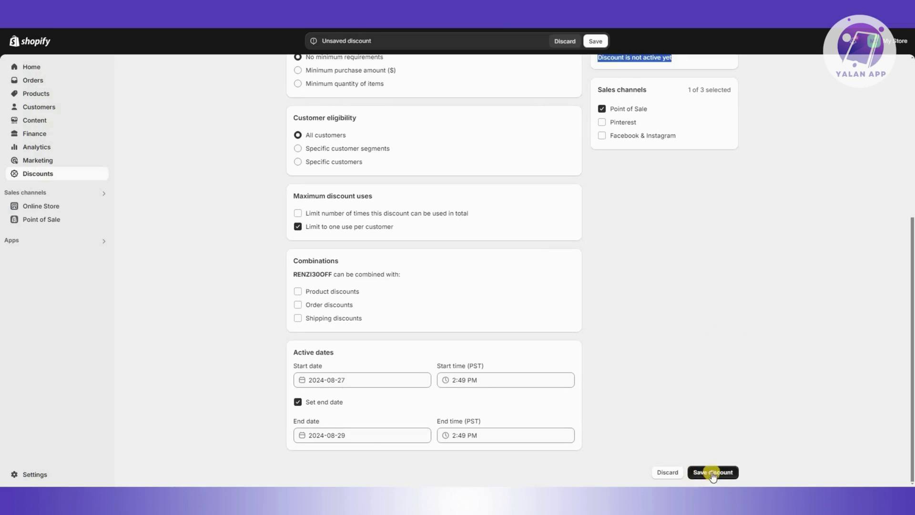
scroll(417, 196, "up", 5)
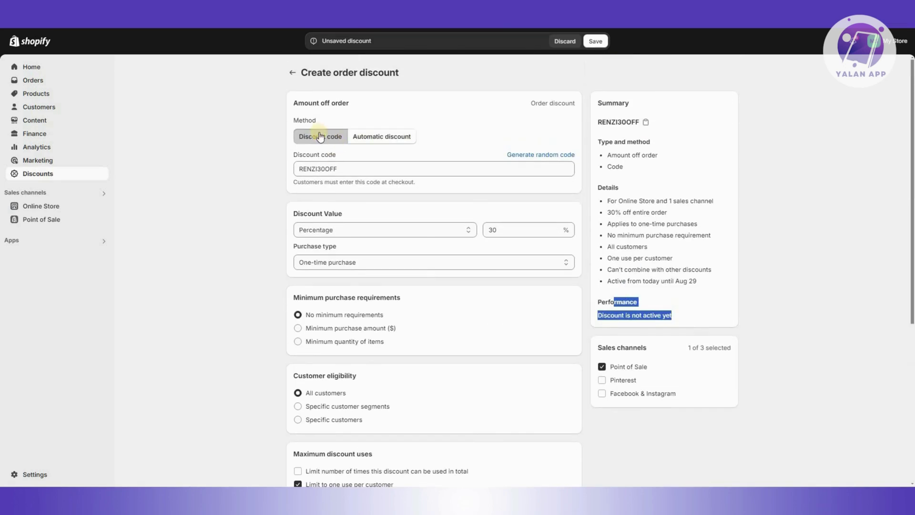
Switch to an automatic discount titled 'RENZI 30 OFF', also offered on Point of Sale
left_click(389, 137)
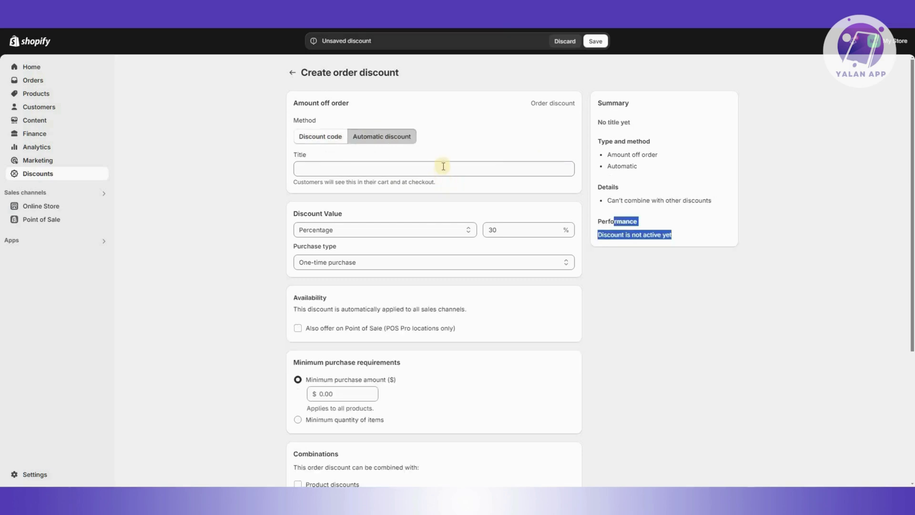
left_click(431, 157)
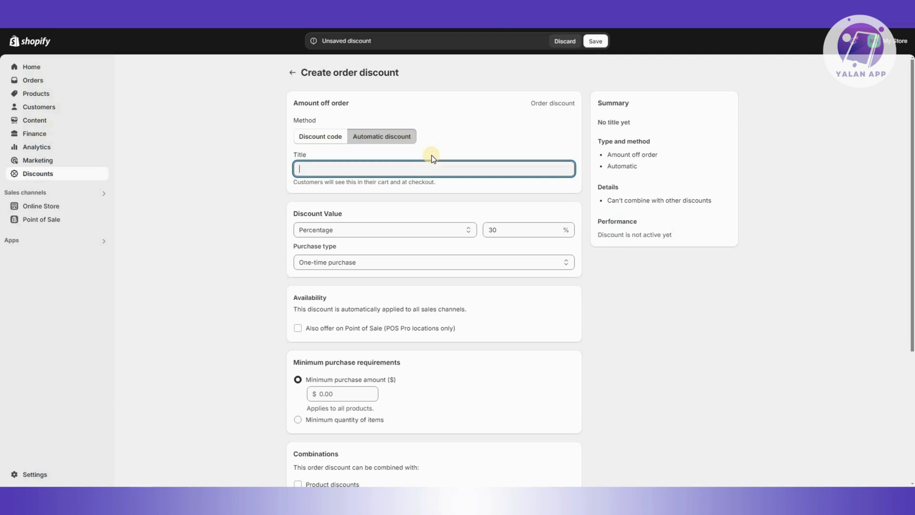
type("RE")
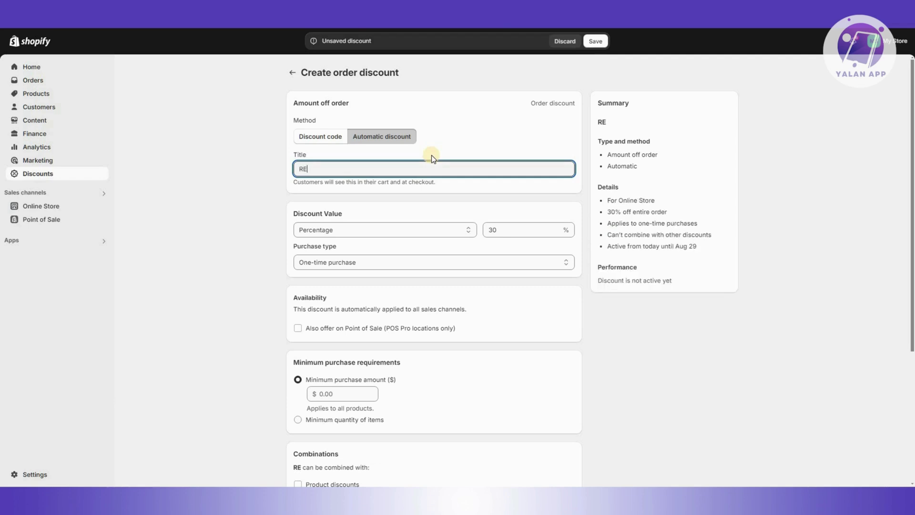
type("NZI 30 OFF")
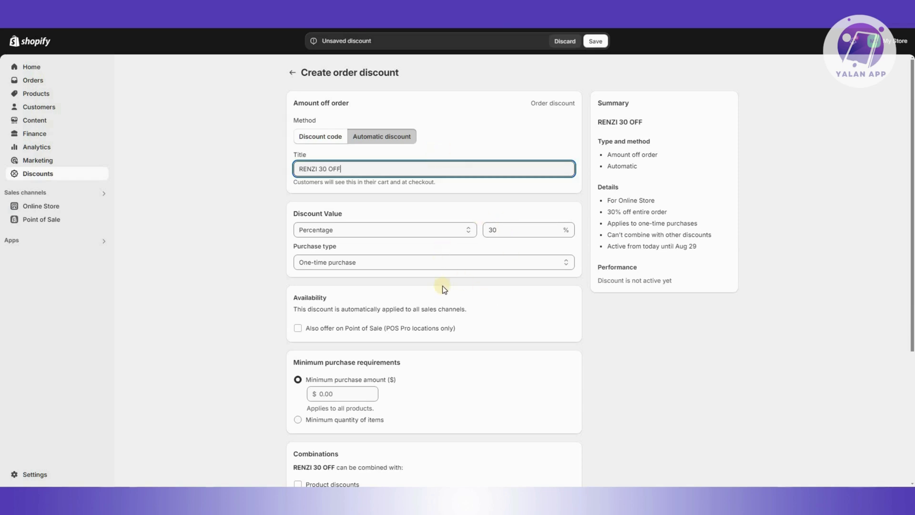
scroll(293, 200, "down", 2)
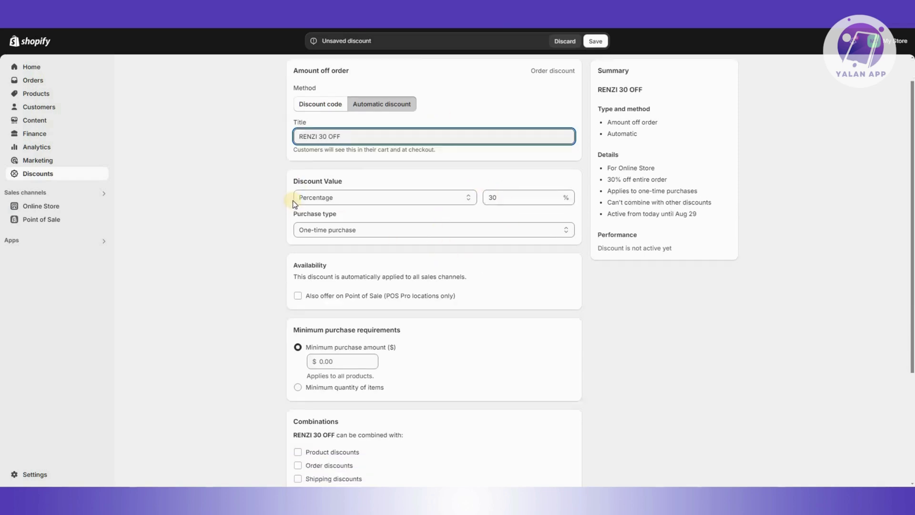
left_click(298, 233)
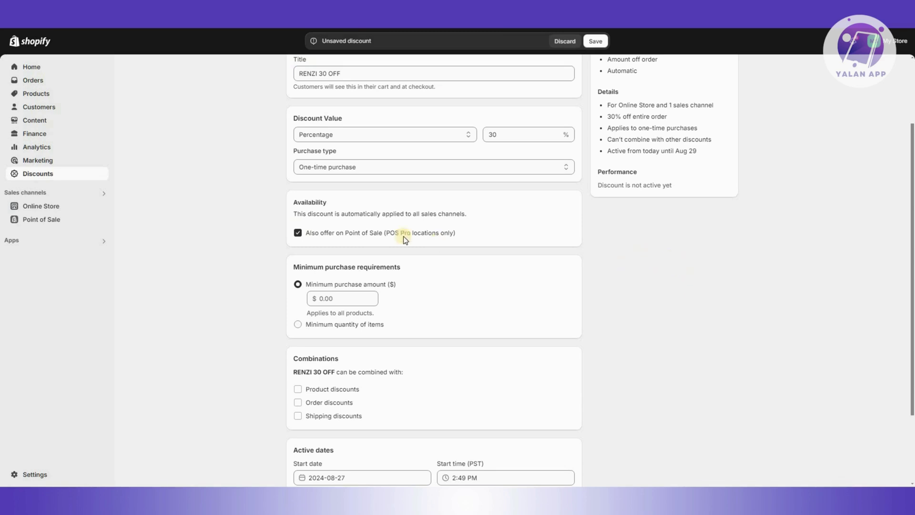
scroll(403, 236, "down", 1)
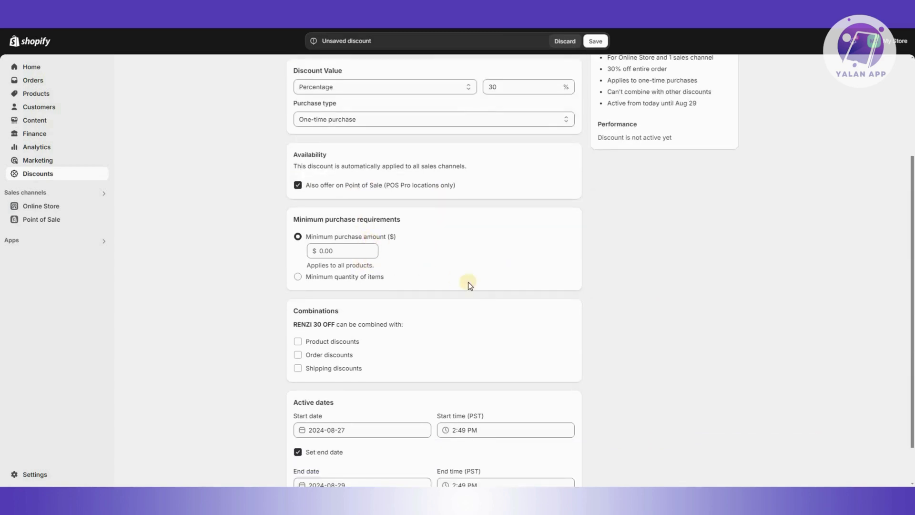
scroll(330, 249, "down", 1)
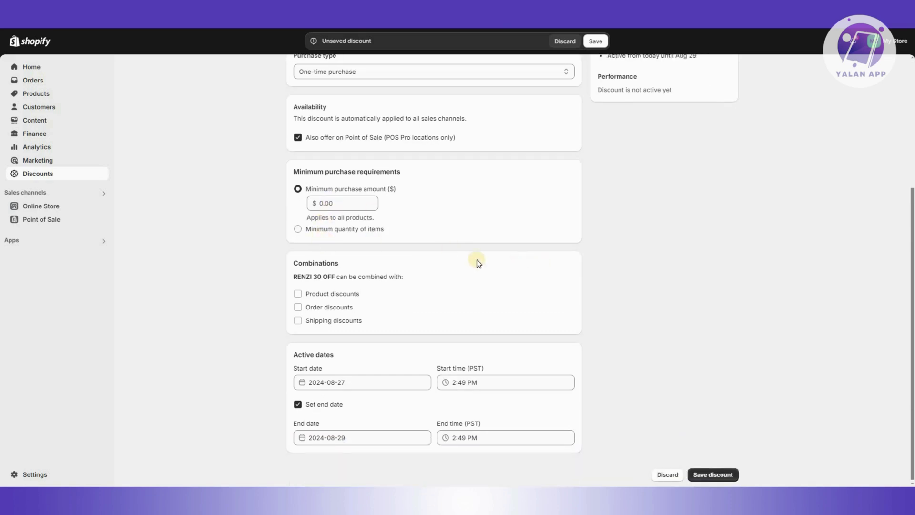
scroll(700, 365, "down", 1)
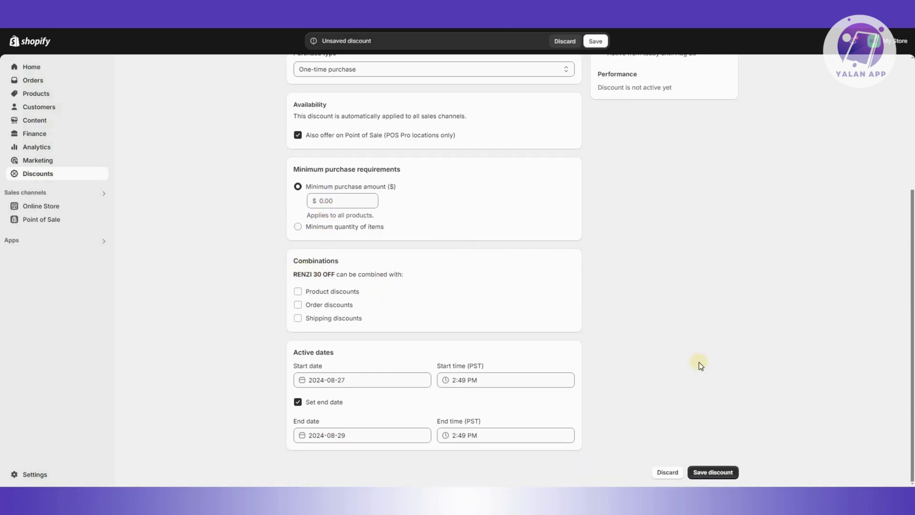
Add a $5 minimum purchase amount and save the discount
left_click(711, 472)
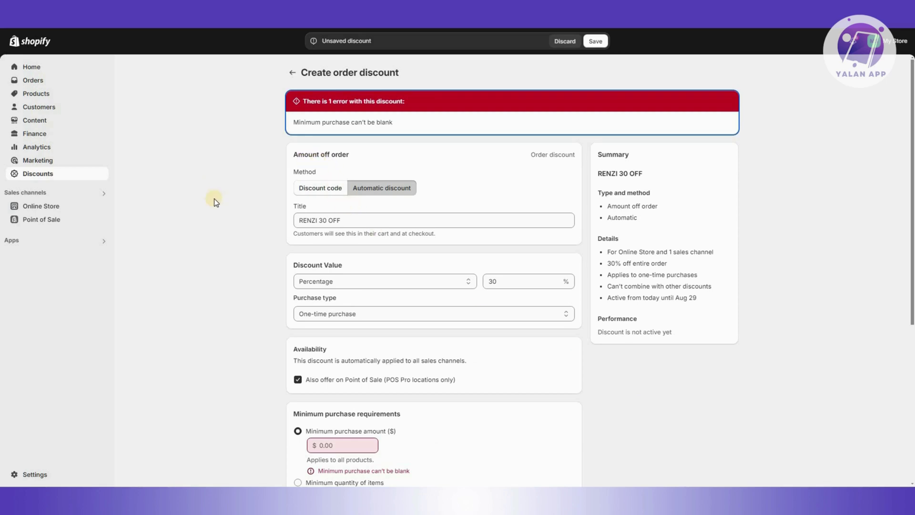
scroll(298, 248, "down", 4)
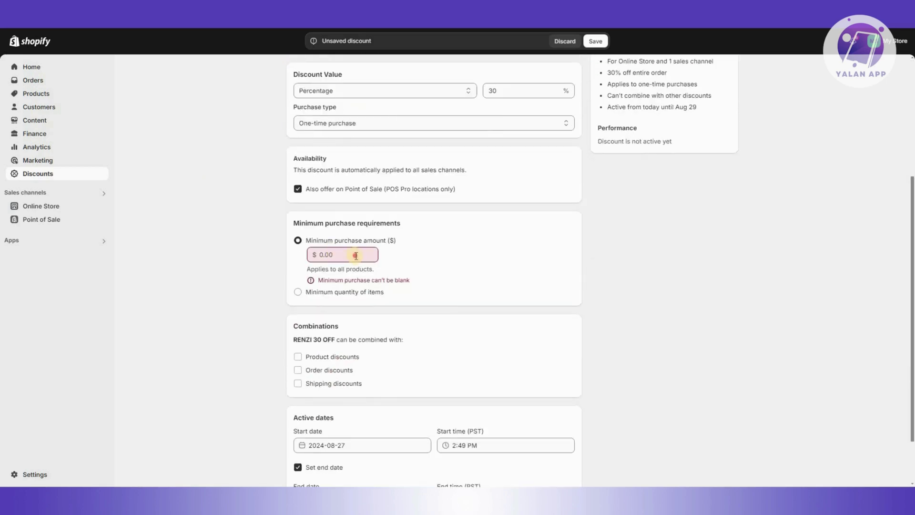
left_click(325, 256)
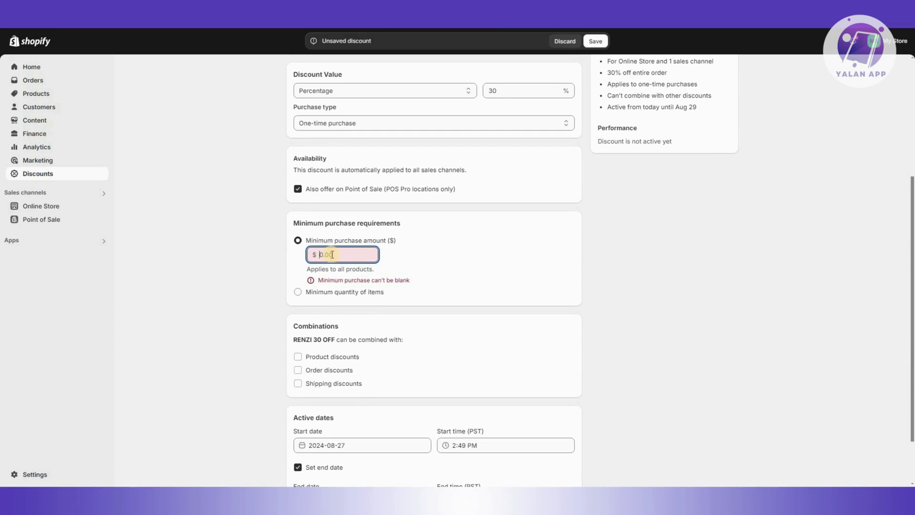
type("5")
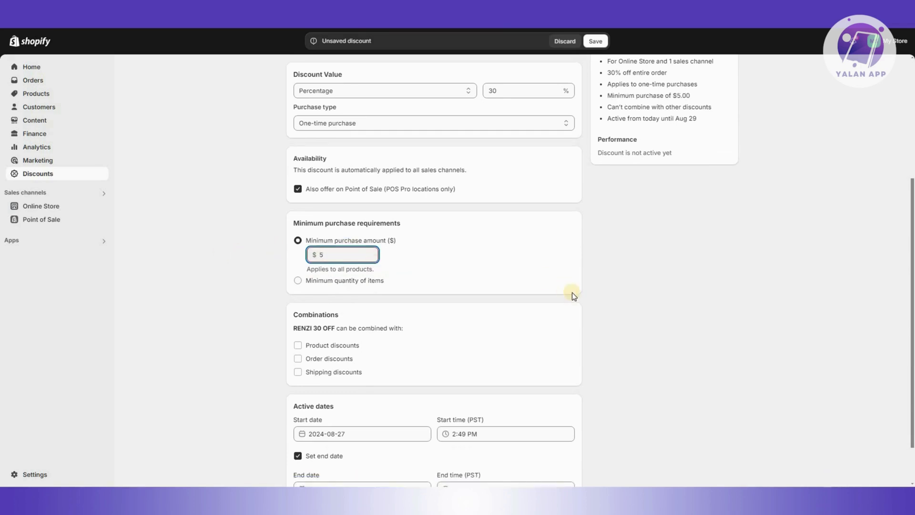
left_click(691, 455)
scroll(692, 456, "down", 1)
left_click(713, 471)
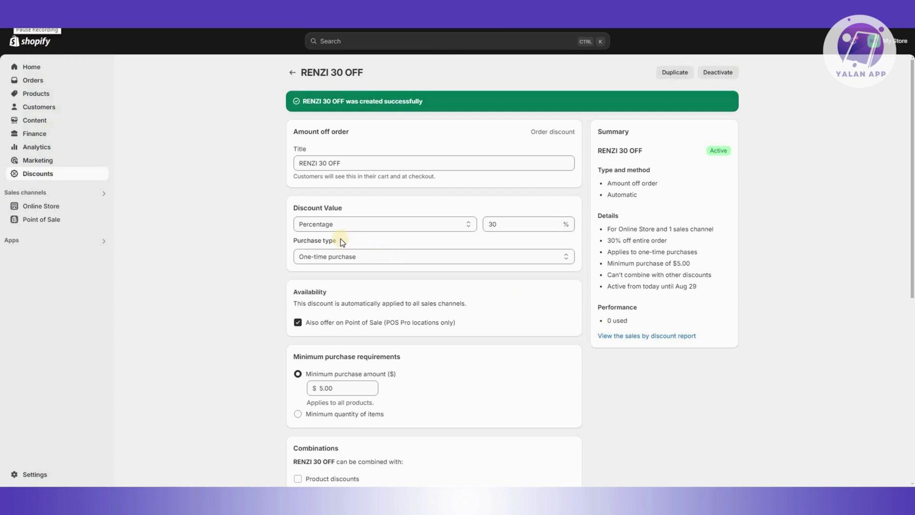
Go back to the Discounts list, where RENZI 30 OFF shows as Active
key("alt+Left")
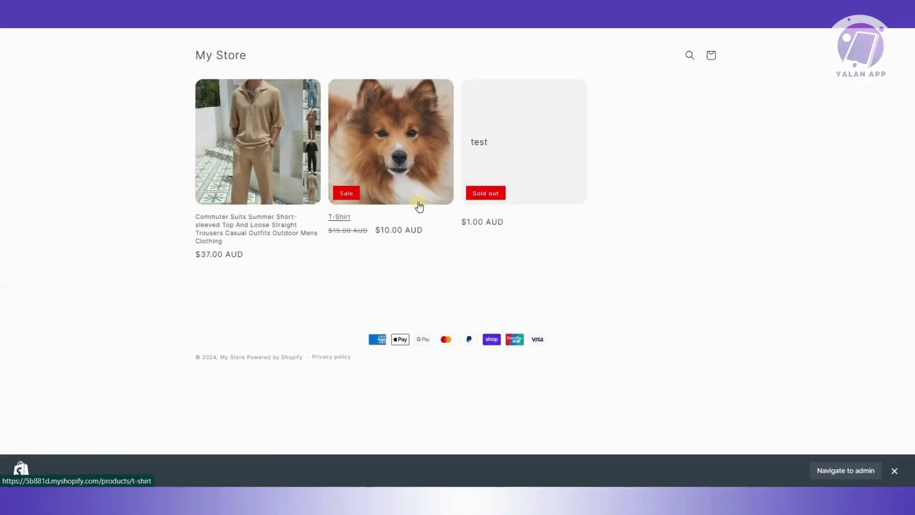
Open the T-Shirt product page from the storefront
left_click(343, 232)
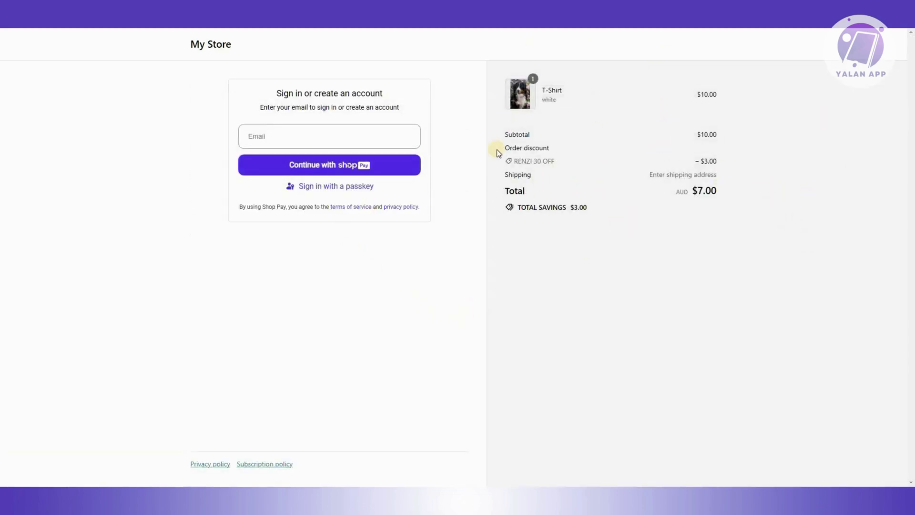
left_click_drag(512, 161, 571, 155)
left_click_drag(510, 163, 567, 165)
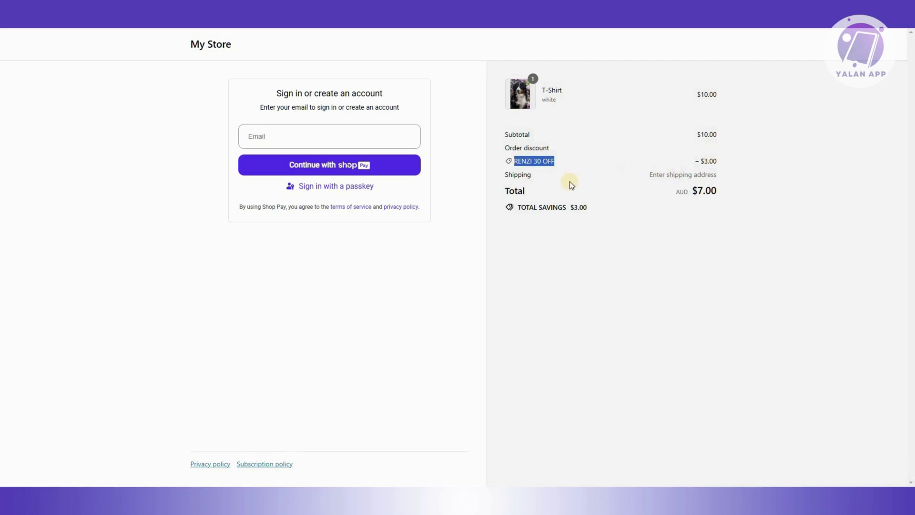
left_click_drag(720, 164, 704, 175)
left_click(727, 139)
left_click_drag(678, 132, 720, 135)
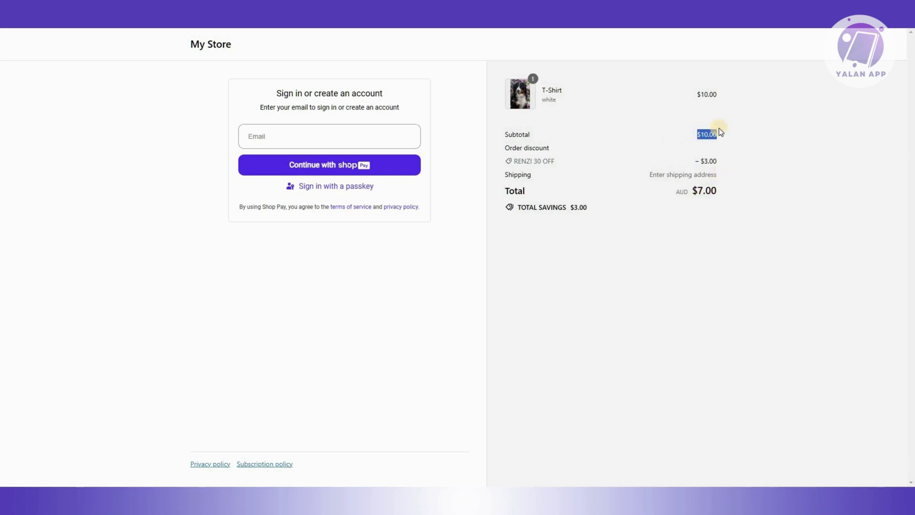
left_click(740, 134)
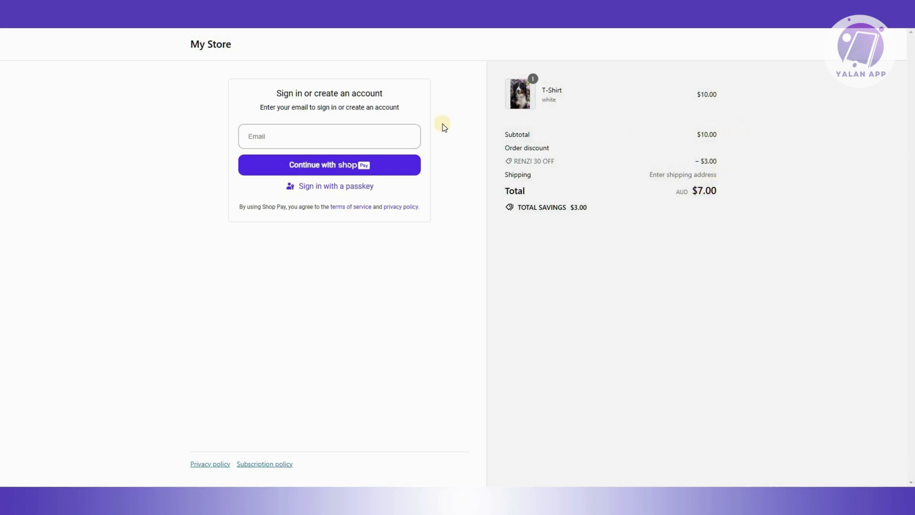